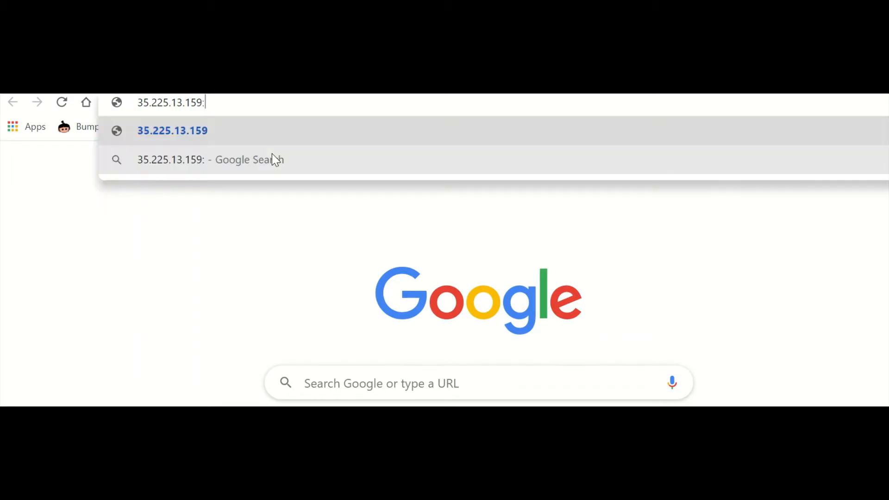
# Load the Splunk server at 35.225.13.159:8000 without the https prefix, reaching its login page.
pyautogui.write(':8000')
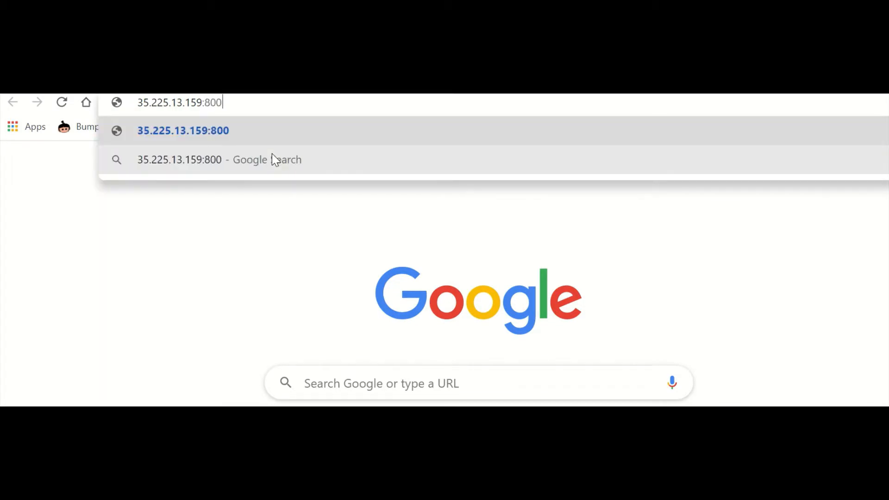
pyautogui.press('Return')
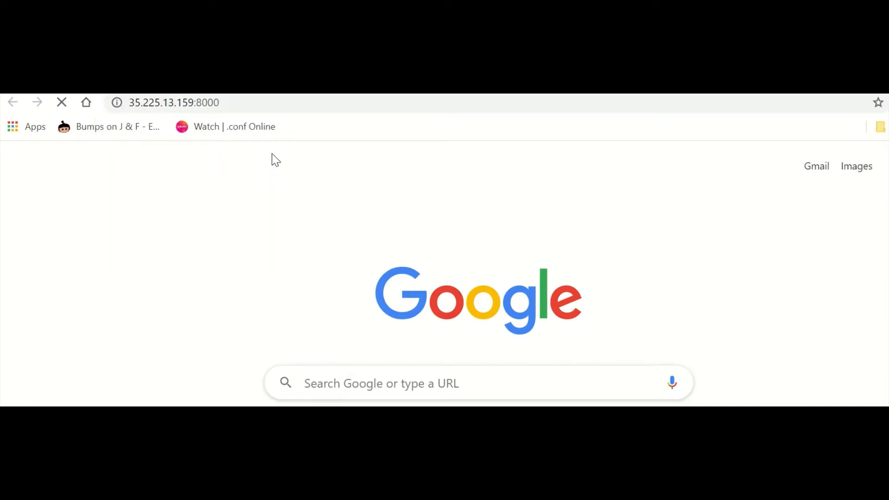
pyautogui.click(159, 102)
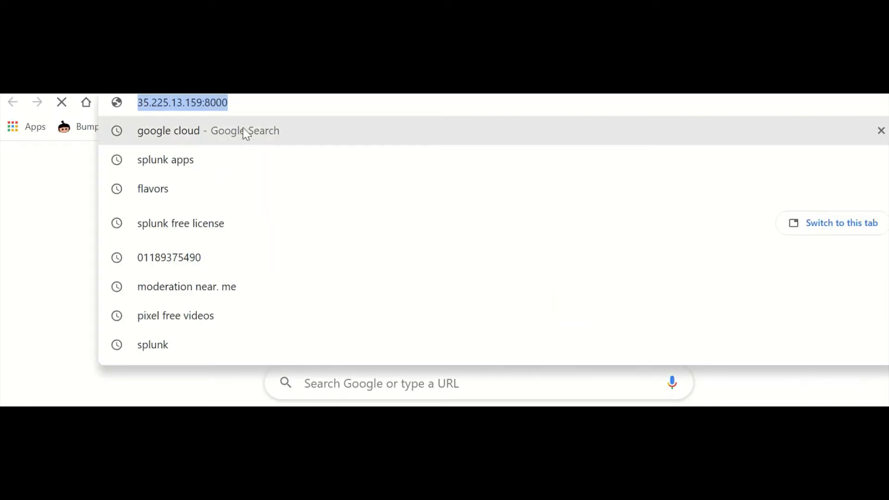
pyautogui.click(141, 104)
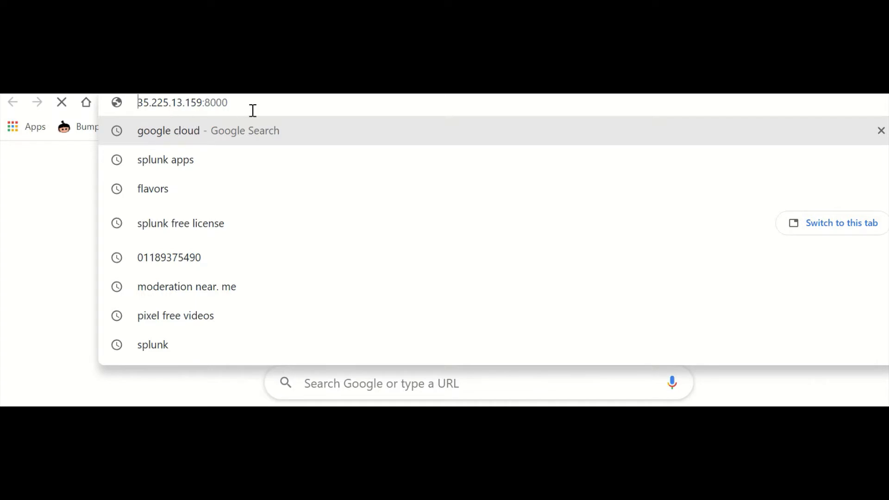
pyautogui.write('https')
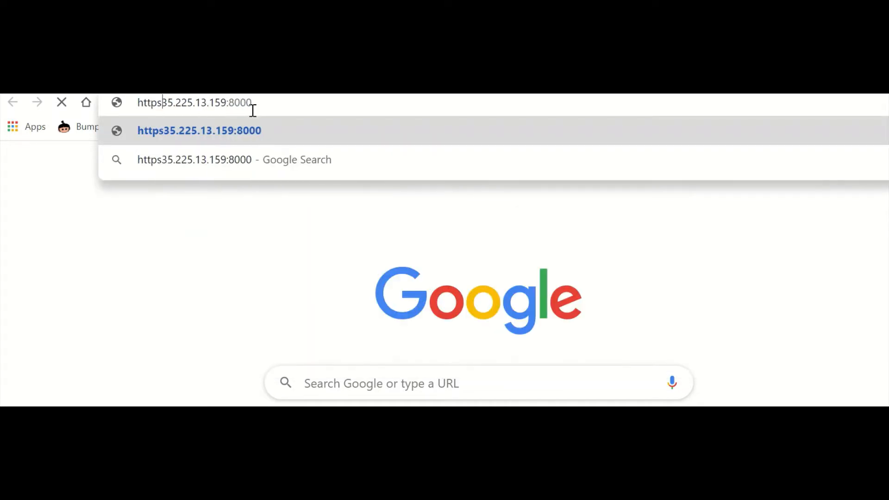
pyautogui.write(':/')
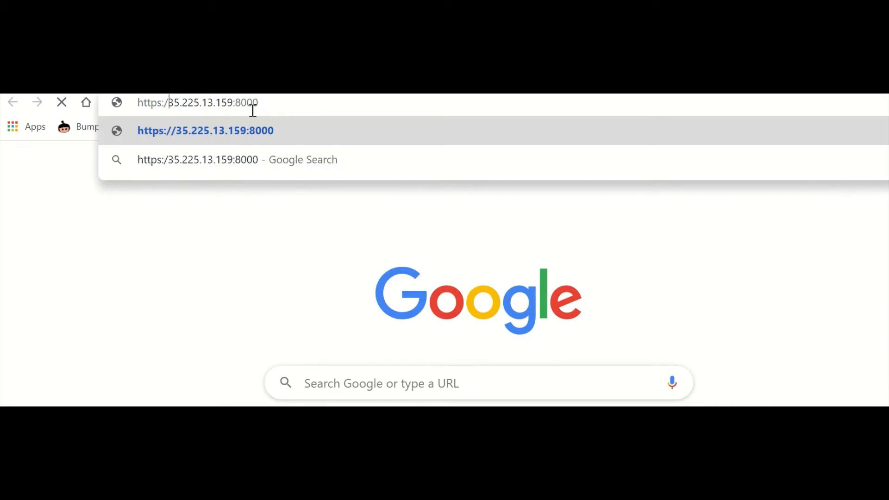
pyautogui.press('BackSpace')
pyautogui.press('BackSpace')
pyautogui.press('BackSpace')
pyautogui.press('BackSpace')
pyautogui.press('BackSpace')
pyautogui.press('BackSpace')
pyautogui.press('BackSpace')
pyautogui.press('Return')
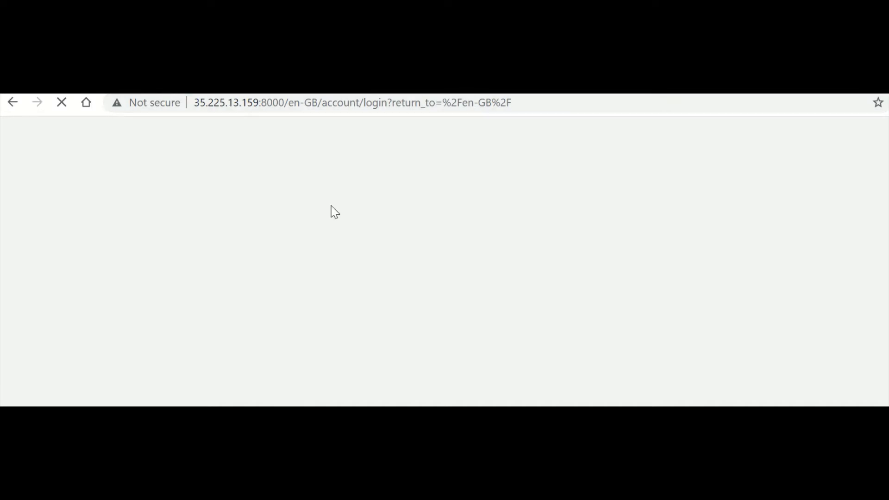
# Reload the server page and sign in as admin with the account password.
pyautogui.click(283, 105)
pyautogui.press('Return')
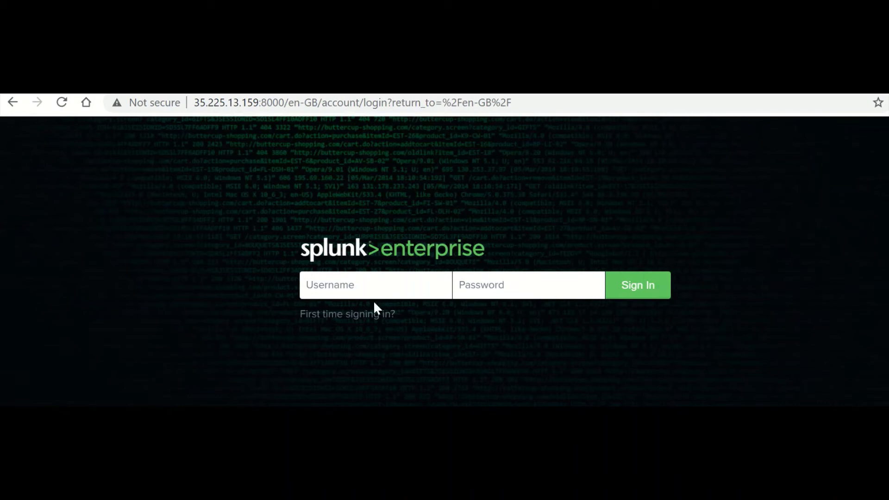
pyautogui.click(378, 313)
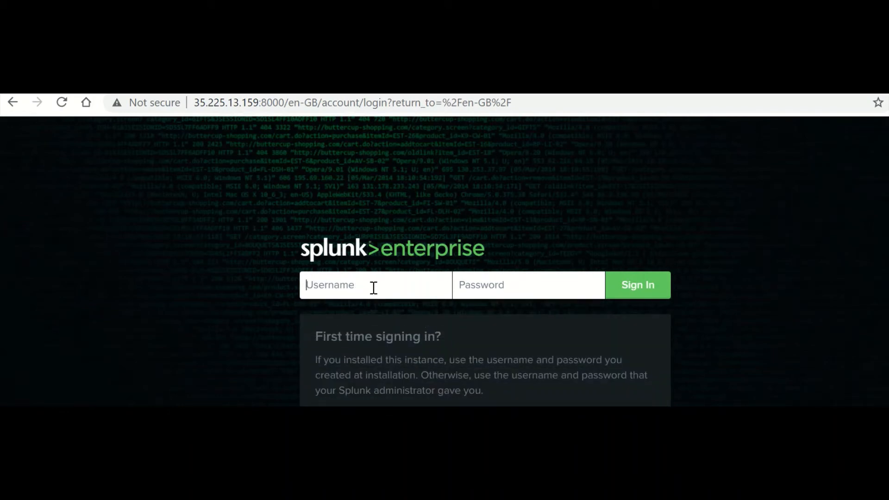
pyautogui.write('admin')
pyautogui.press('Tab')
pyautogui.write('********')
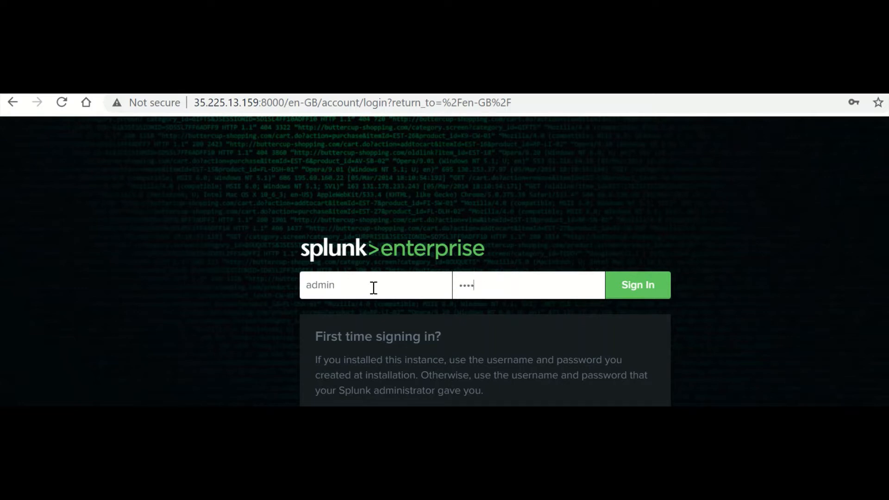
pyautogui.write('***')
pyautogui.press('Return')
pyautogui.click(536, 98)
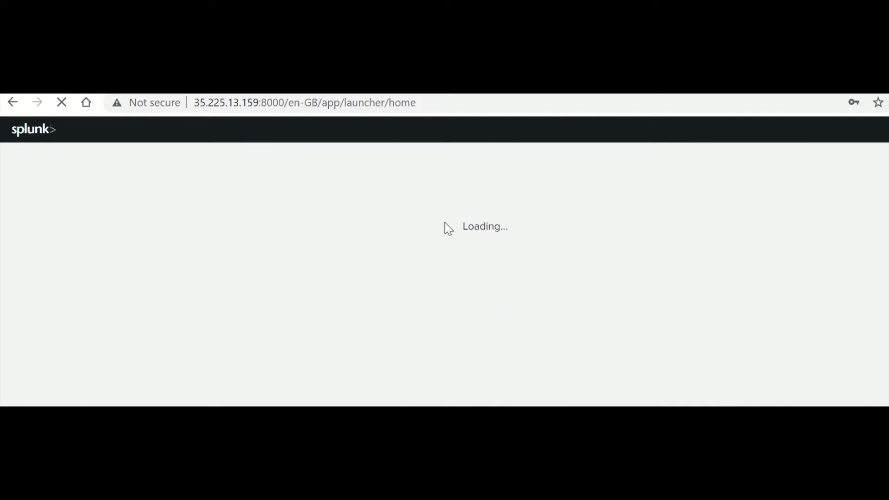
# Dismiss the product usage data notice and postpone the Python changes notice for 2 weeks.
pyautogui.click(458, 106)
pyautogui.click(511, 198)
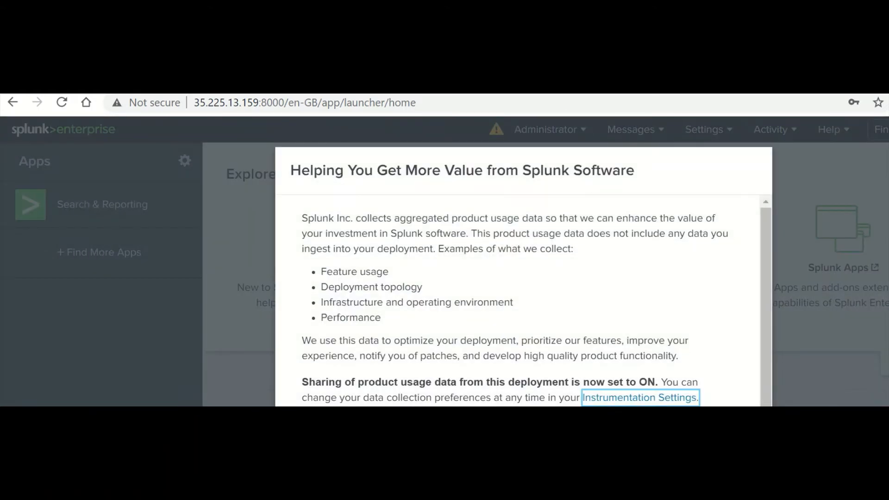
pyautogui.click(737, 463)
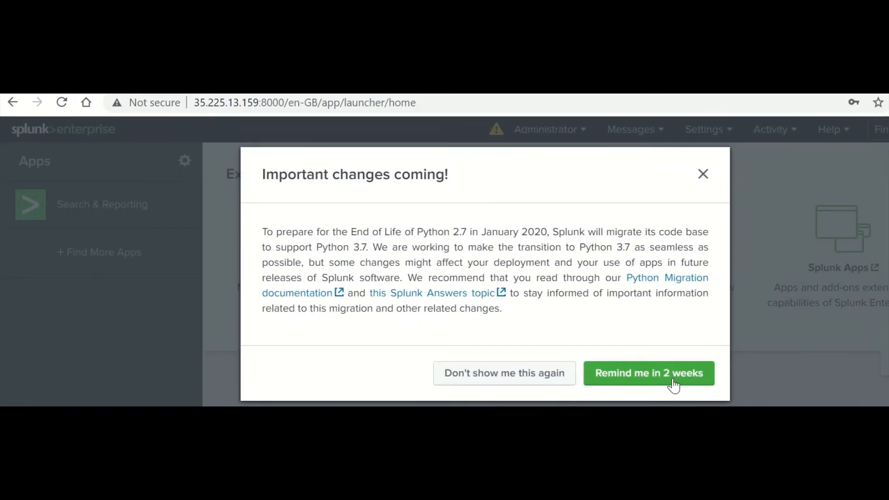
pyautogui.click(677, 381)
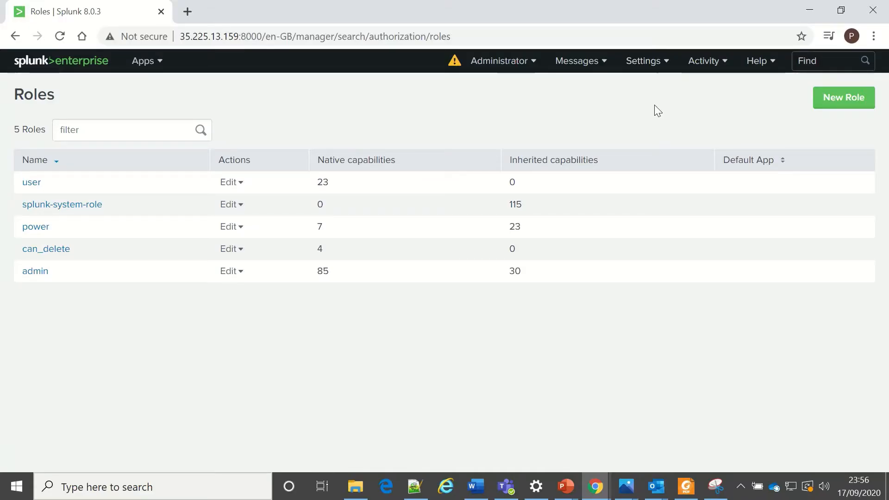
# Go to Settings > Roles under Users and Authentication.
pyautogui.click(670, 68)
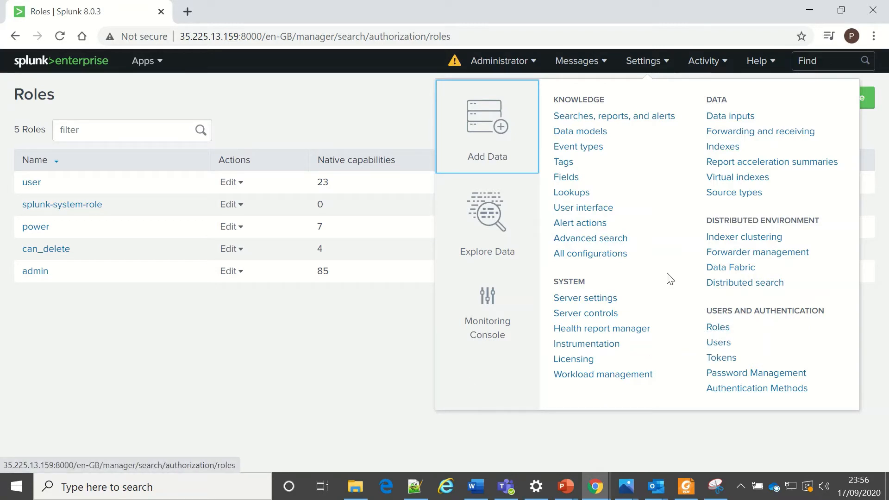
pyautogui.click(718, 329)
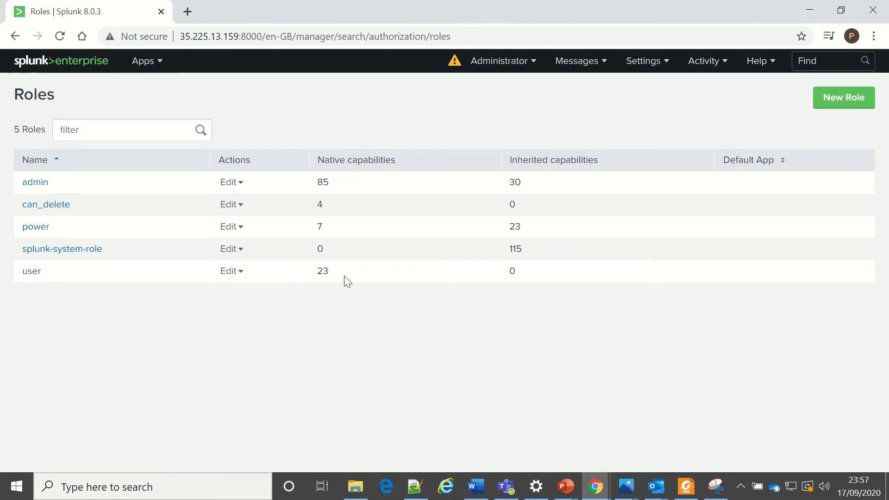
# Open the user role and browse its Capabilities list, including accelerate_search, search and upload_lookup_files.
pyautogui.click(35, 272)
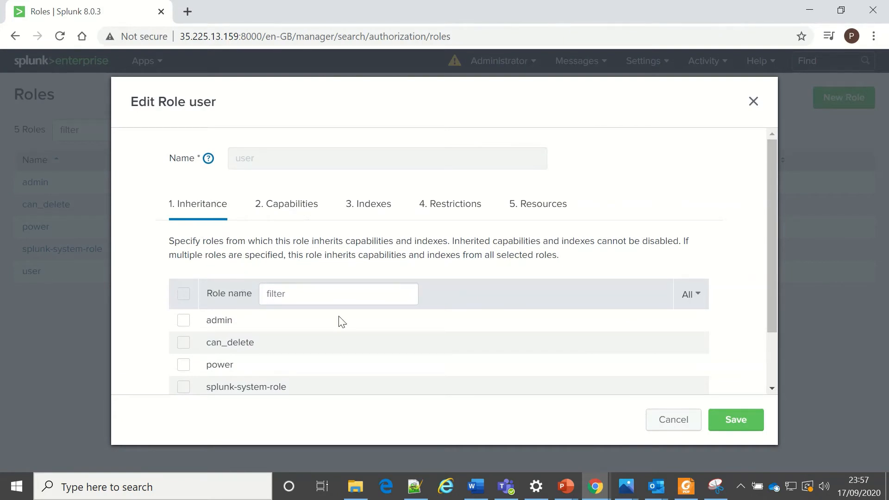
pyautogui.moveTo(774, 213); pyautogui.dragTo(782, 240)
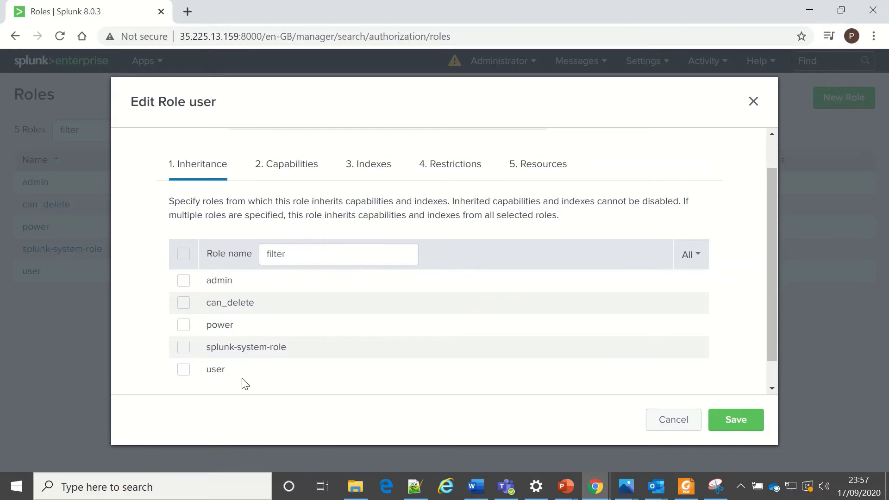
pyautogui.click(284, 170)
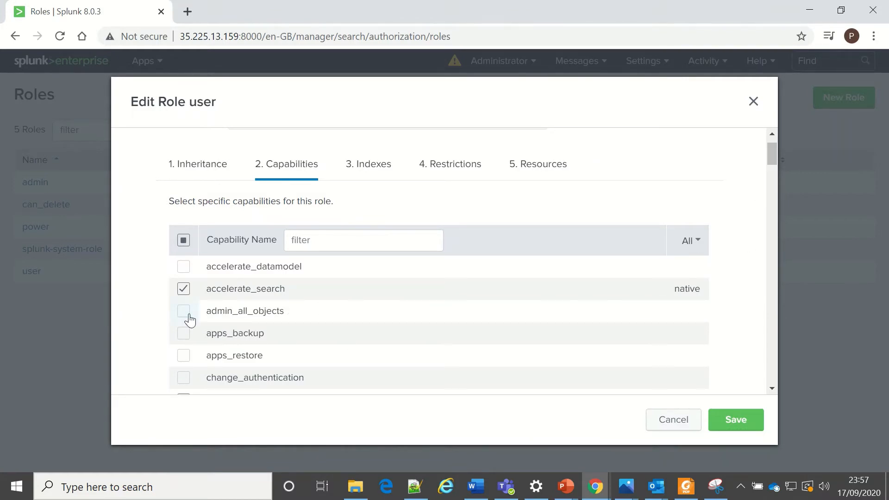
pyautogui.scroll(-5, 621, 320)
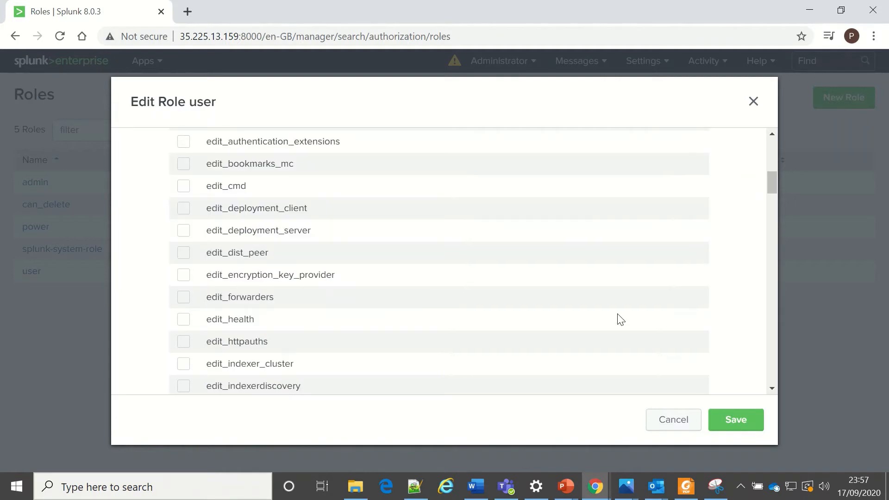
pyautogui.scroll(-15, 620, 319)
pyautogui.scroll(-20, 618, 315)
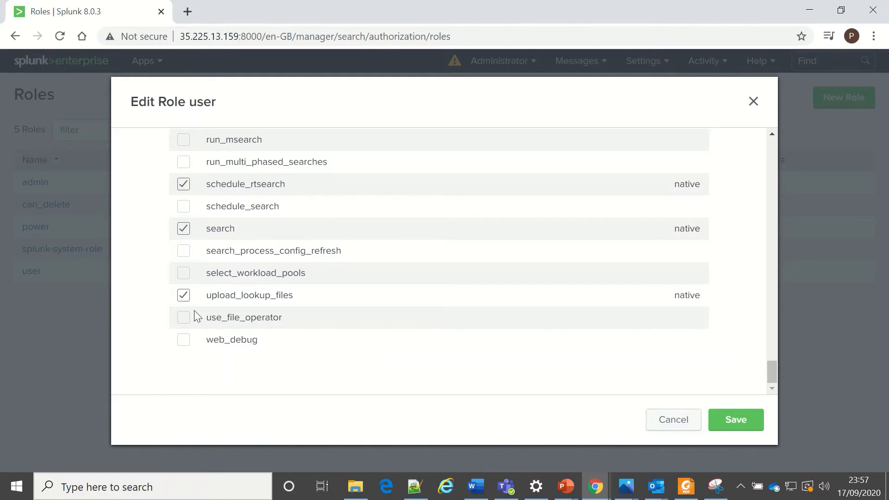
pyautogui.scroll(20, 566, 373)
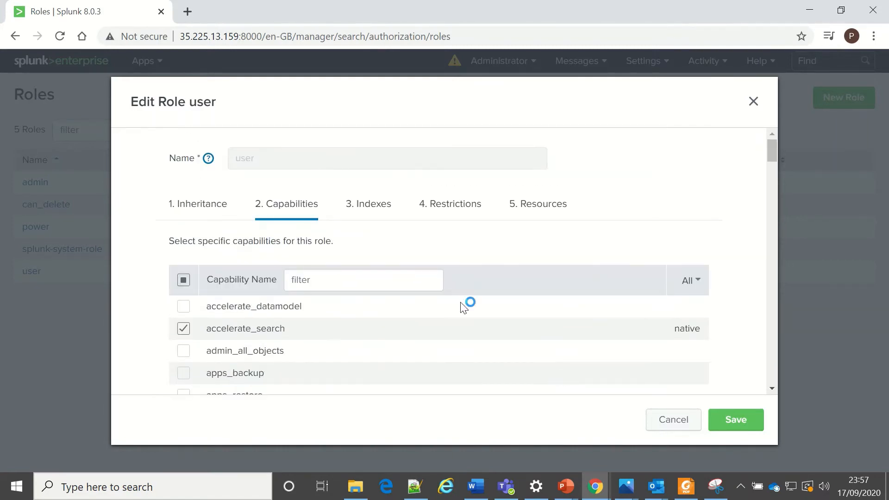
# Review the user role's searchable Indexes table, then its Restrictions with the empty search filter.
pyautogui.click(369, 210)
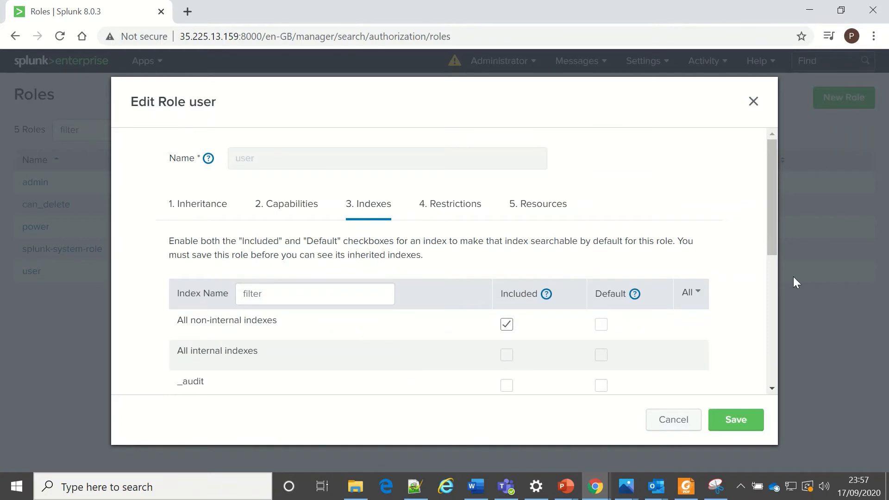
pyautogui.moveTo(779, 204); pyautogui.dragTo(777, 275)
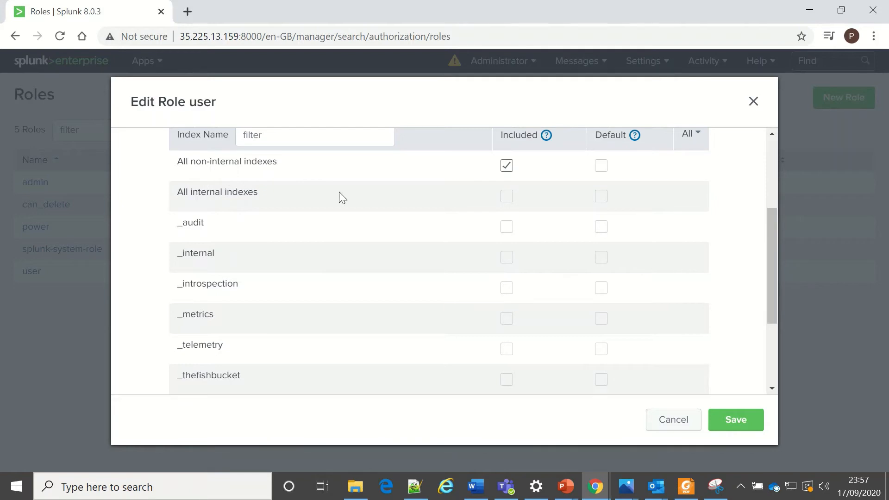
pyautogui.moveTo(776, 248); pyautogui.dragTo(776, 304)
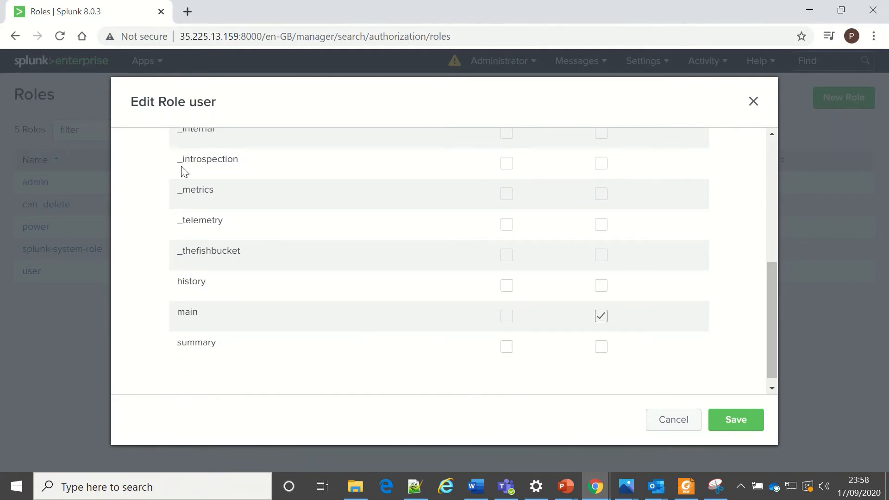
pyautogui.moveTo(773, 321); pyautogui.dragTo(764, 198)
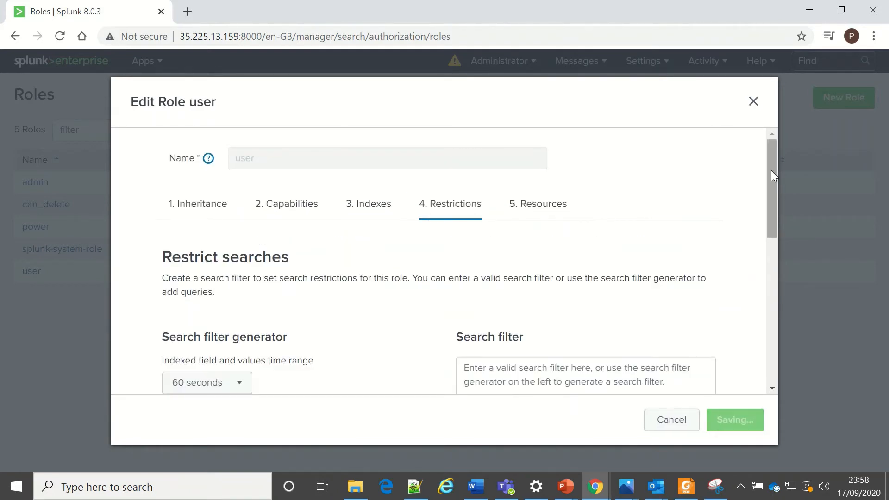
pyautogui.moveTo(771, 170)
pyautogui.mouseDown()
pyautogui.moveTo(767, 316)
pyautogui.moveTo(764, 168)
pyautogui.mouseUp()
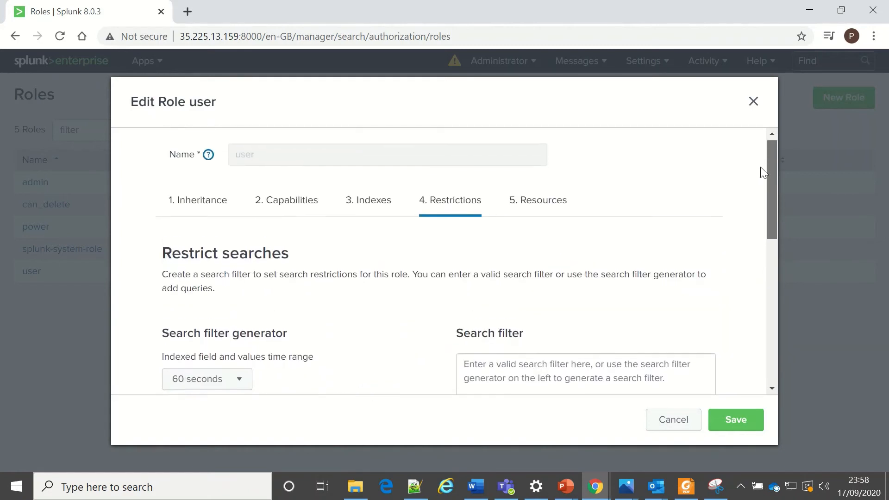
# Review the user role's Resources: job limits 50/100, user limits 3/6, 100 MB disk space.
pyautogui.click(551, 214)
pyautogui.moveTo(770, 182); pyautogui.dragTo(758, 168)
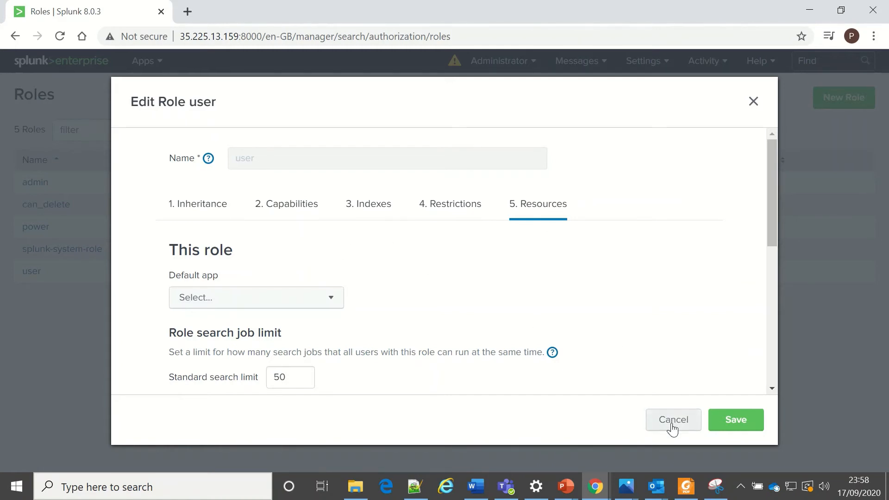
pyautogui.scroll(-5, 604, 269)
pyautogui.scroll(5, 607, 272)
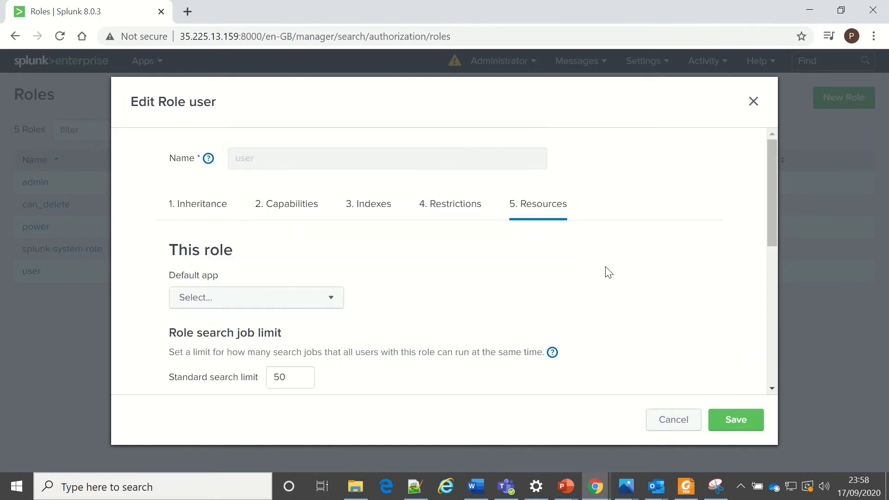
# Cancel the role editor and highlight the power role's native and inherited capability counts.
pyautogui.click(666, 426)
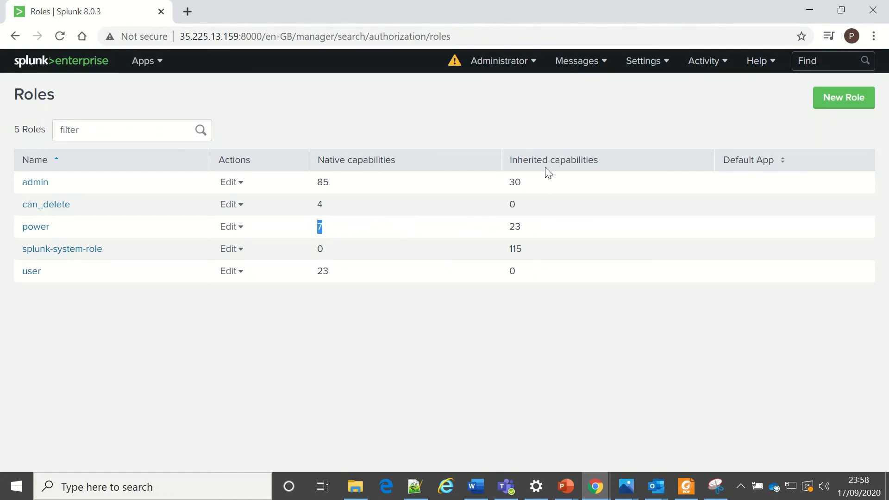
pyautogui.doubleClick(514, 227)
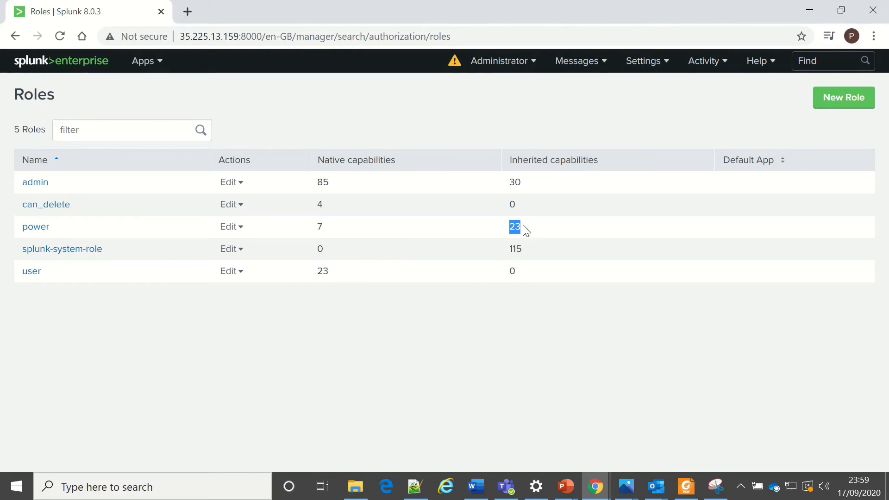
pyautogui.moveTo(532, 225); pyautogui.dragTo(320, 226)
pyautogui.click(83, 296)
pyautogui.click(647, 62)
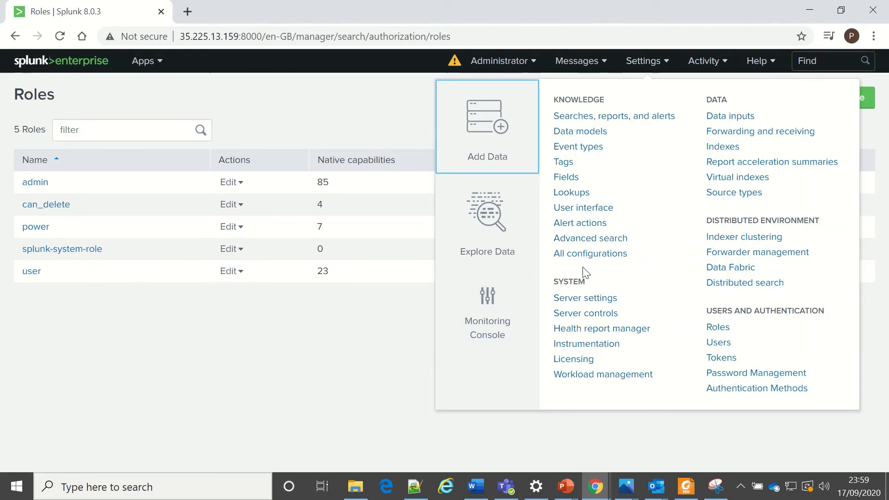
pyautogui.moveTo(551, 278); pyautogui.dragTo(639, 275)
pyautogui.click(642, 274)
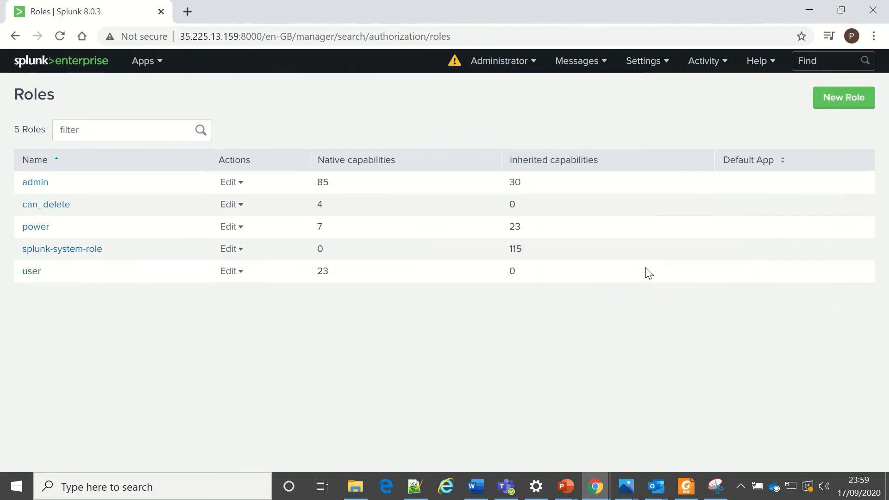
pyautogui.click(653, 63)
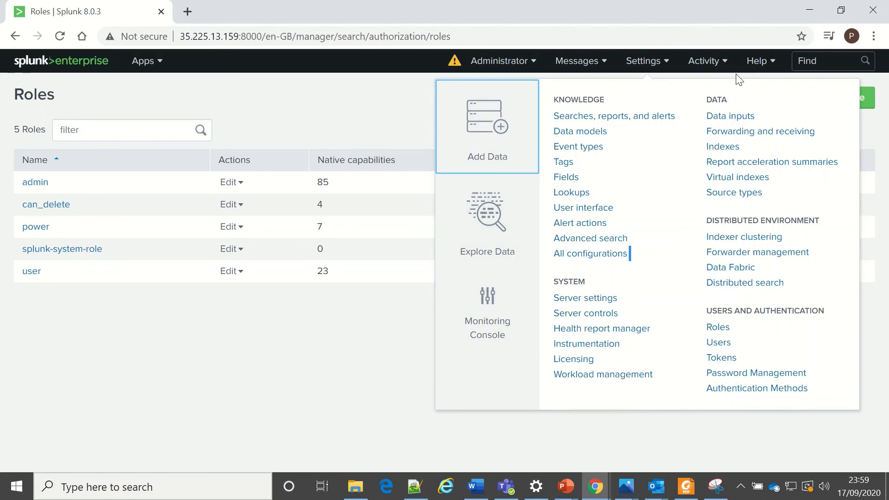
pyautogui.click(331, 314)
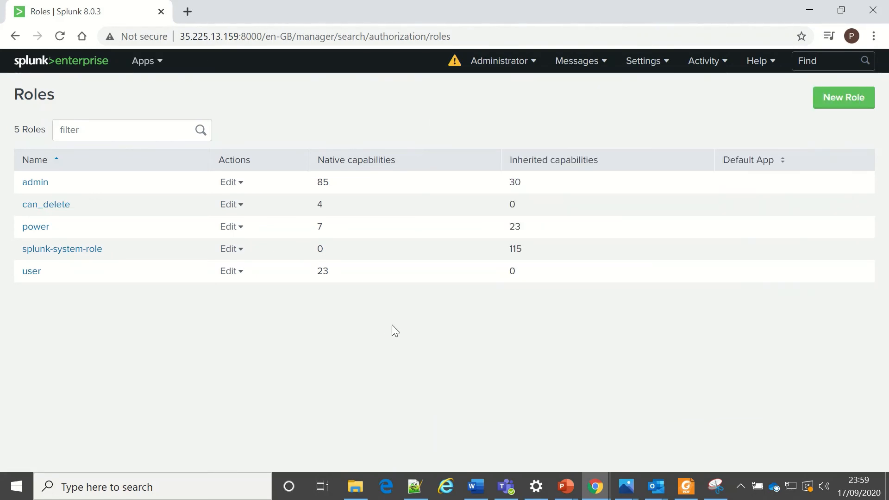